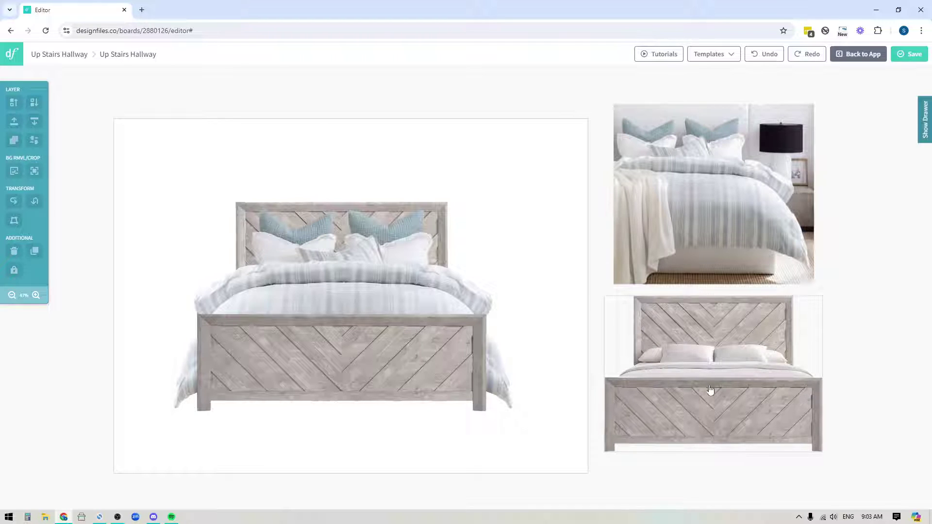
Step: Rearrange the side images, then pull the striped duvet and footboard layers off the centre bed
{"action": "left_click_drag", "start_coordinate": [679, 204], "coordinate": [723, 169]}
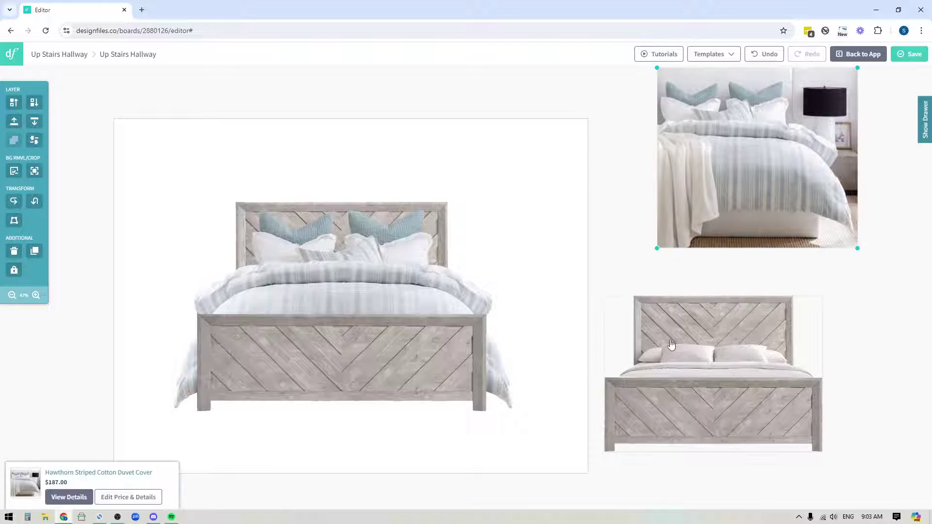
{"action": "left_click_drag", "start_coordinate": [689, 388], "coordinate": [747, 352]}
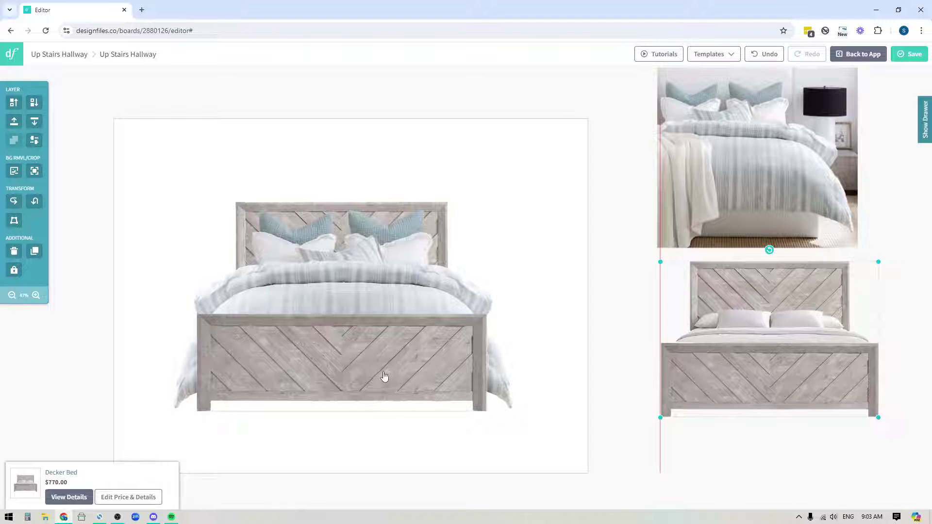
{"action": "left_click", "coordinate": [318, 343]}
{"action": "left_click_drag", "start_coordinate": [407, 325], "coordinate": [615, 383]}
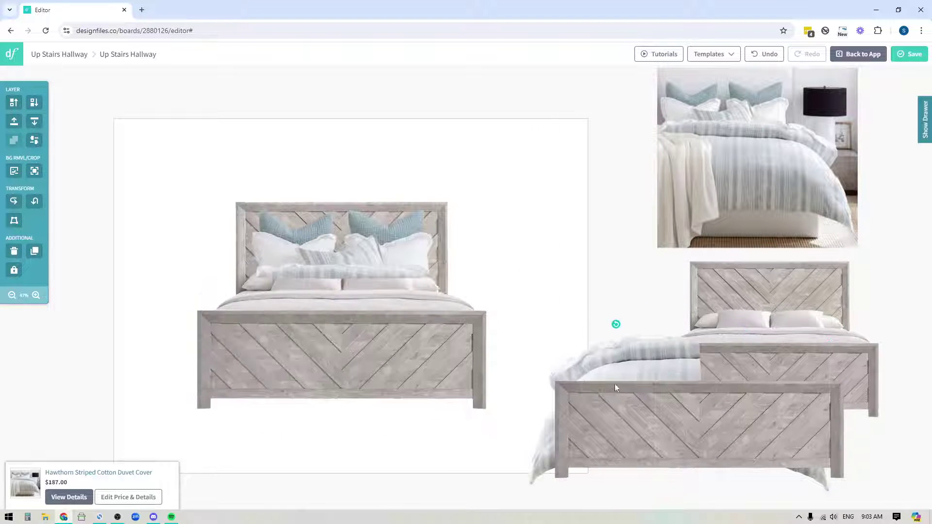
{"action": "left_click_drag", "start_coordinate": [598, 424], "coordinate": [702, 449]}
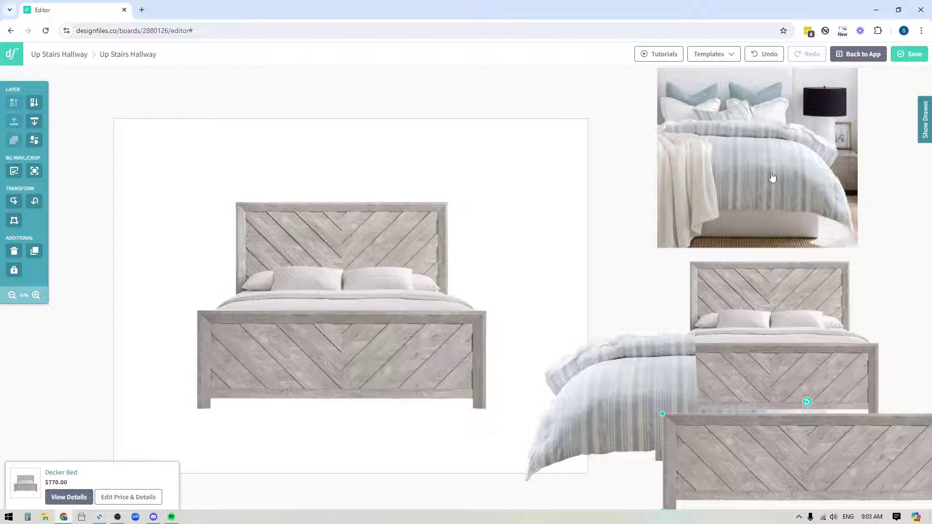
Step: Move the duvet cut-out up beside the bedroom photo and shift the lower bed image right
{"action": "left_click_drag", "start_coordinate": [772, 177], "coordinate": [584, 202]}
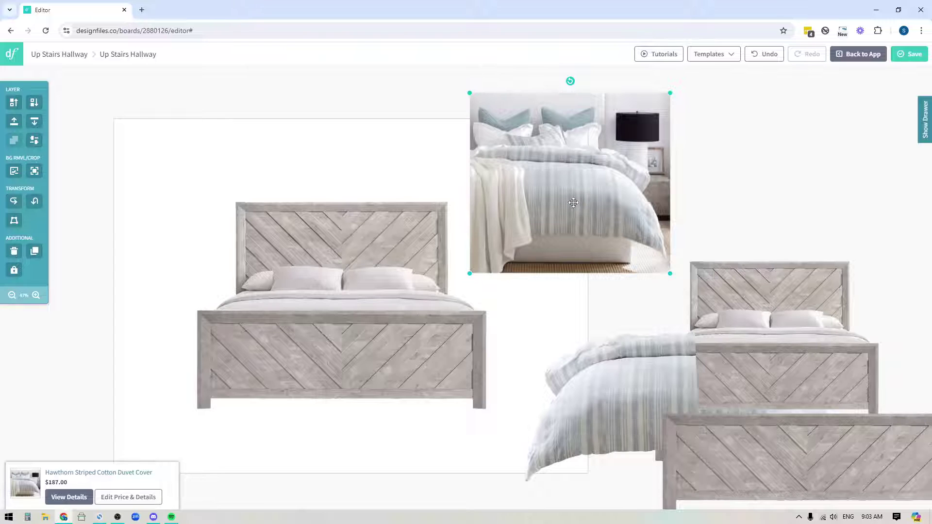
{"action": "left_click_drag", "start_coordinate": [574, 203], "coordinate": [814, 189]}
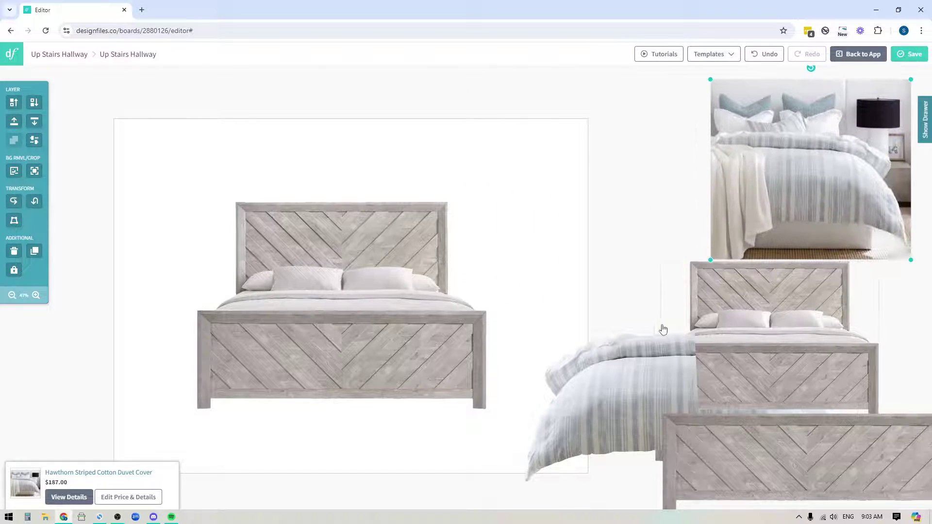
{"action": "left_click", "coordinate": [613, 383]}
{"action": "left_click_drag", "start_coordinate": [602, 405], "coordinate": [659, 221]}
{"action": "left_click_drag", "start_coordinate": [714, 377], "coordinate": [363, 129]}
{"action": "left_click", "coordinate": [711, 361]}
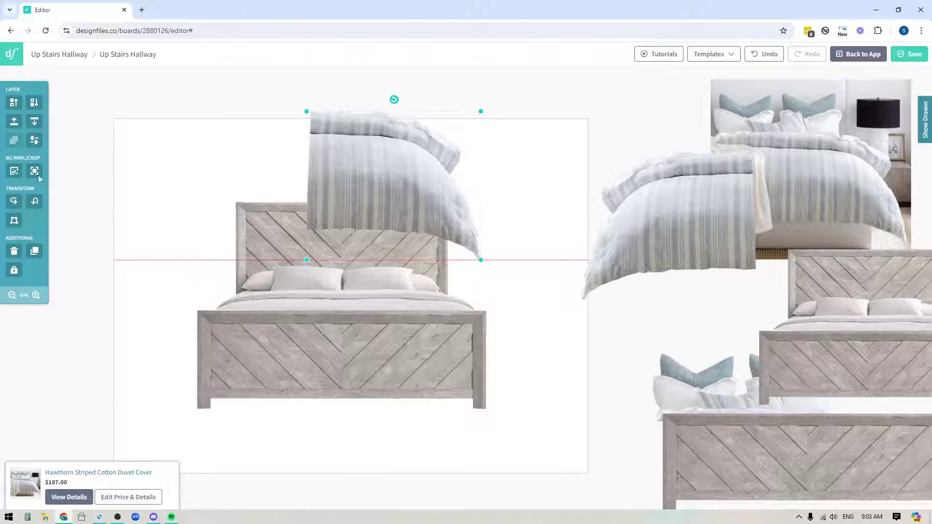
Step: Manually trace out the duvet image's background and lay the cut-out over the bed's right half
{"action": "left_click", "coordinate": [14, 171]}
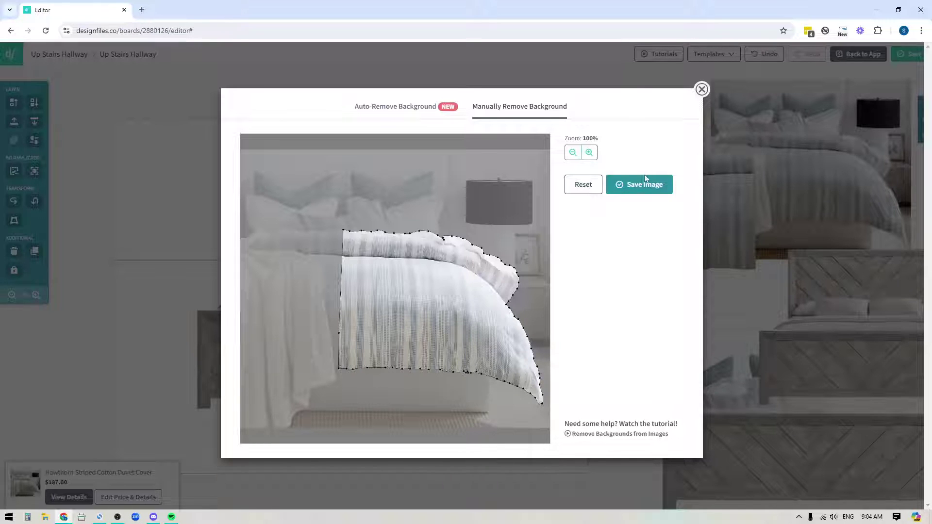
{"action": "left_click", "coordinate": [702, 89]}
{"action": "left_click_drag", "start_coordinate": [405, 171], "coordinate": [439, 331]}
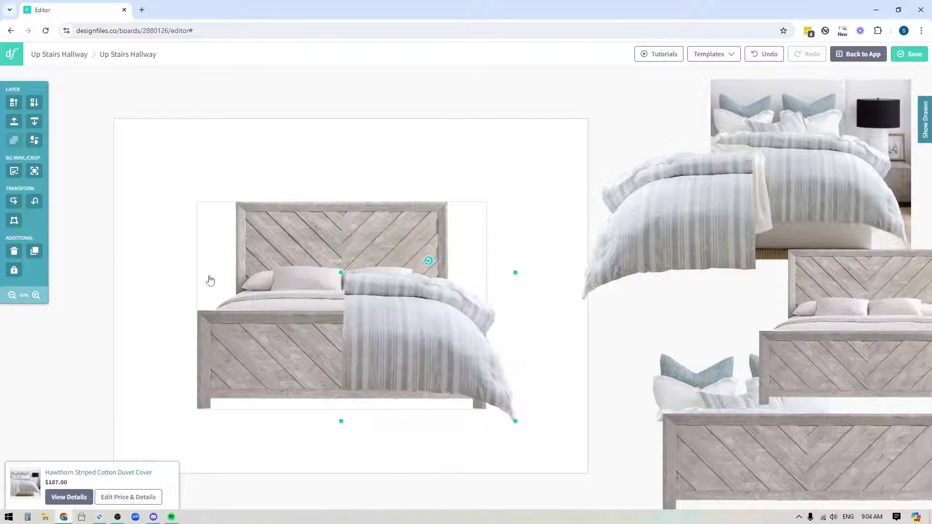
Step: Duplicate the duvet piece, flip the copy horizontally, and align it on the bed's left half
{"action": "left_click", "coordinate": [34, 251]}
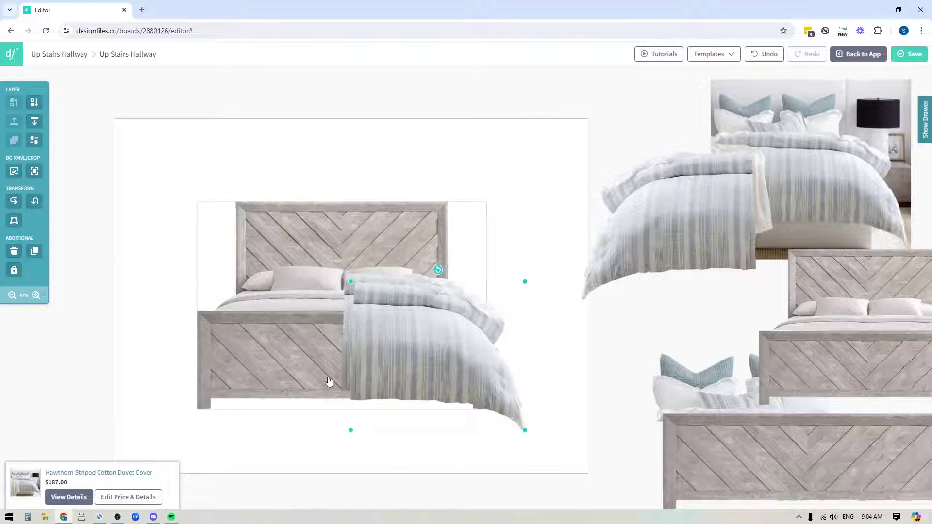
{"action": "left_click_drag", "start_coordinate": [401, 339], "coordinate": [249, 321]}
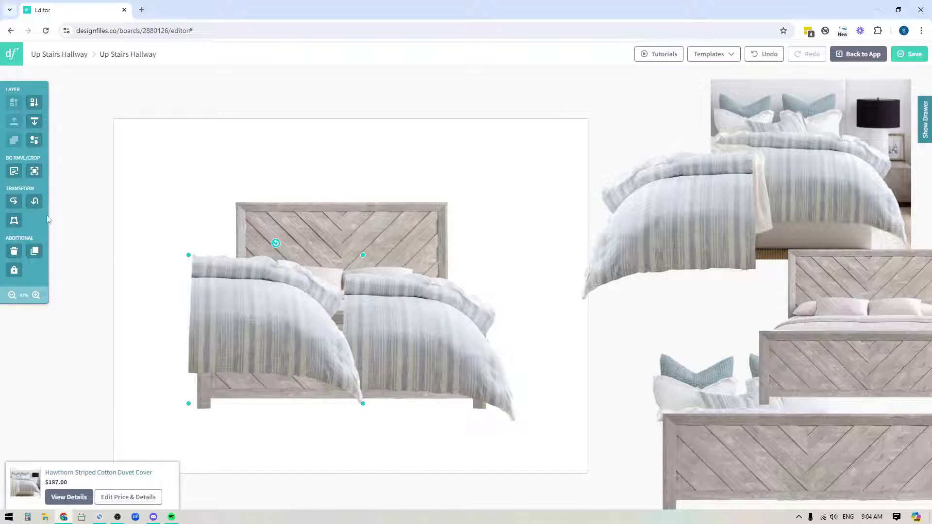
{"action": "left_click", "coordinate": [12, 201]}
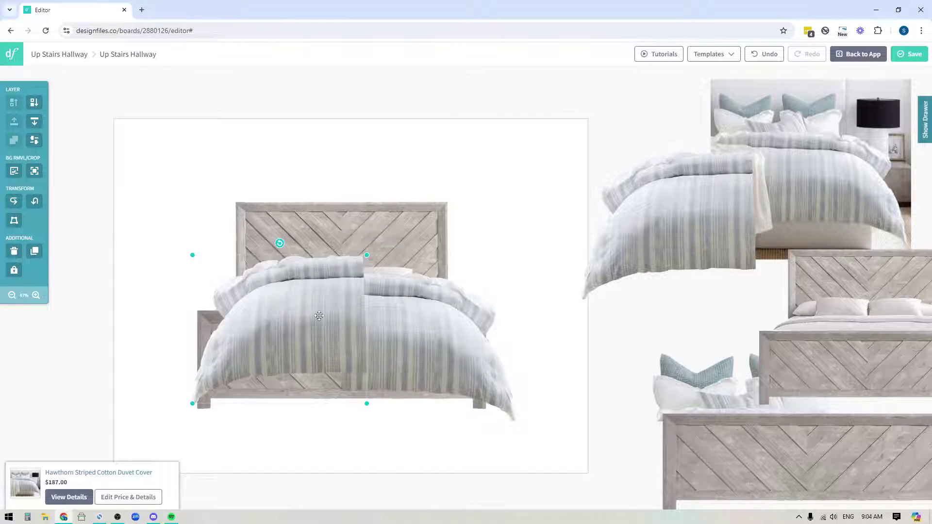
{"action": "left_click_drag", "start_coordinate": [316, 313], "coordinate": [300, 331]}
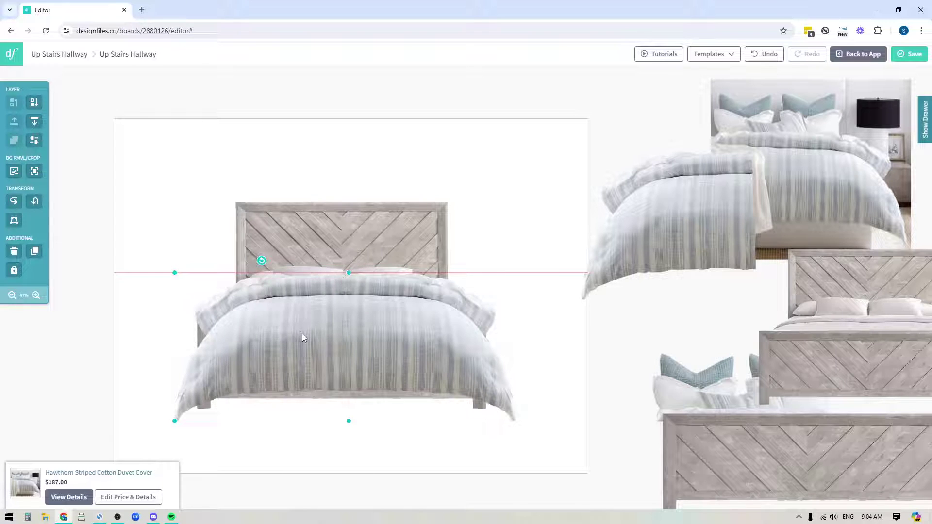
{"action": "key", "text": "Right"}
{"action": "key", "text": "Right"}
{"action": "key", "text": "Right"}
{"action": "key", "text": "Right"}
{"action": "key", "text": "Right"}
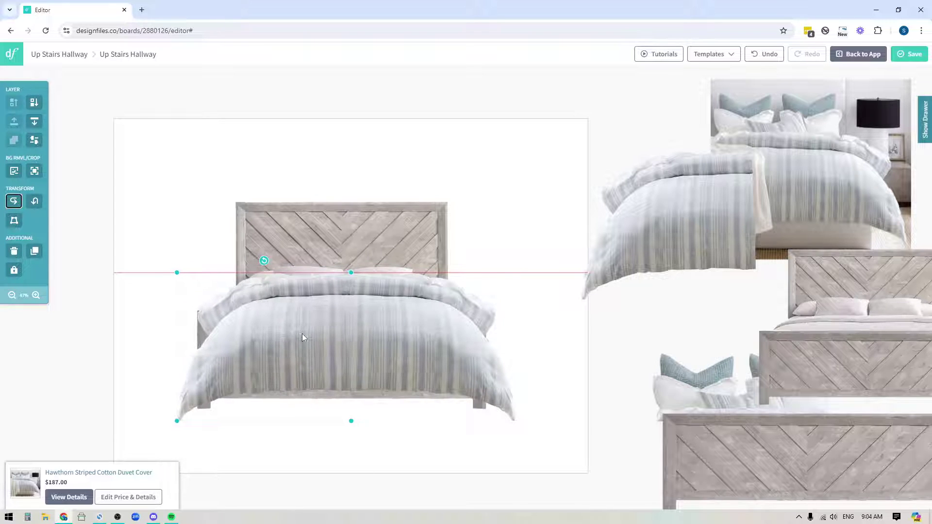
{"action": "key", "text": "Up"}
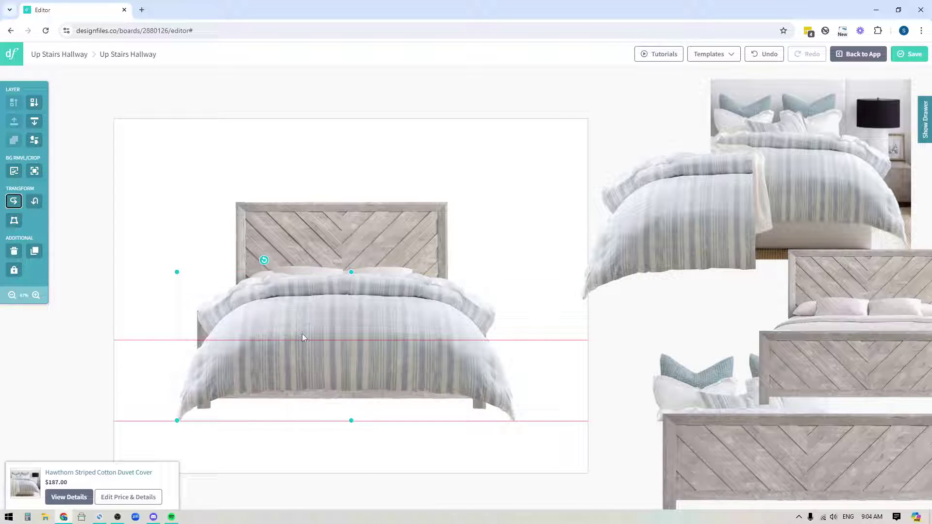
{"action": "key", "text": "Up"}
{"action": "key", "text": "Down"}
Step: Select both duvet halves together and raise them higher over the headboard
{"action": "left_click", "coordinate": [326, 462]}
{"action": "left_click", "coordinate": [302, 339]}
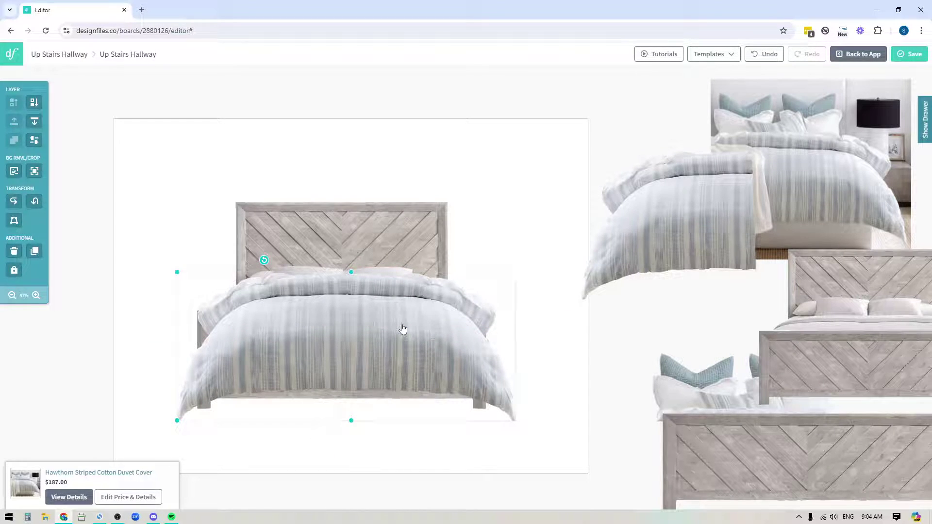
{"action": "left_click", "coordinate": [392, 335]}
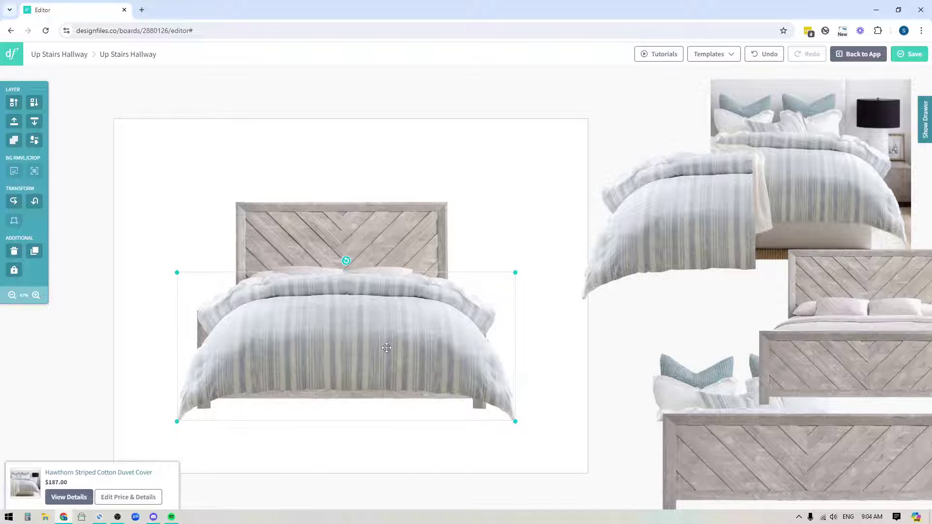
{"action": "left_click_drag", "start_coordinate": [386, 347], "coordinate": [326, 348]}
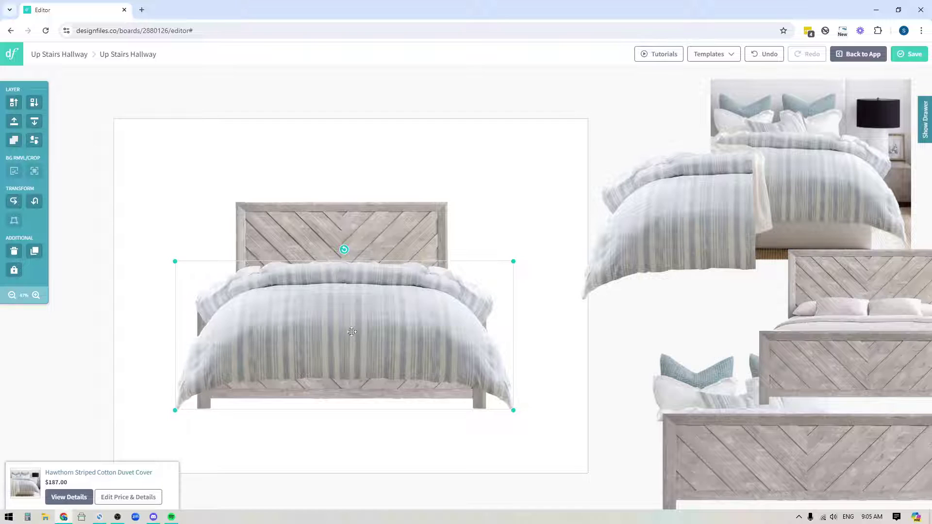
{"action": "mouse_move", "coordinate": [349, 333]}
{"action": "left_mouse_down"}
{"action": "mouse_move", "coordinate": [330, 396]}
{"action": "mouse_move", "coordinate": [344, 339]}
{"action": "left_mouse_up"}
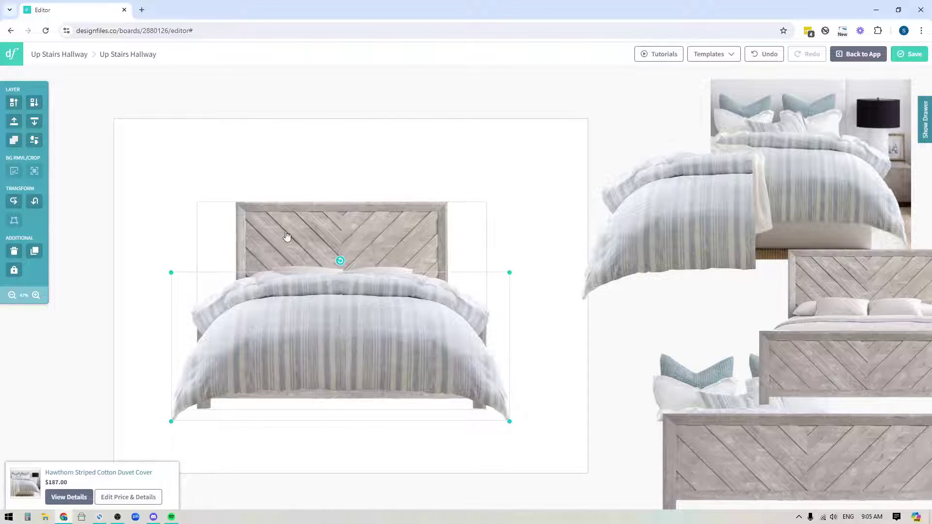
{"action": "left_click_drag", "start_coordinate": [348, 317], "coordinate": [352, 281]}
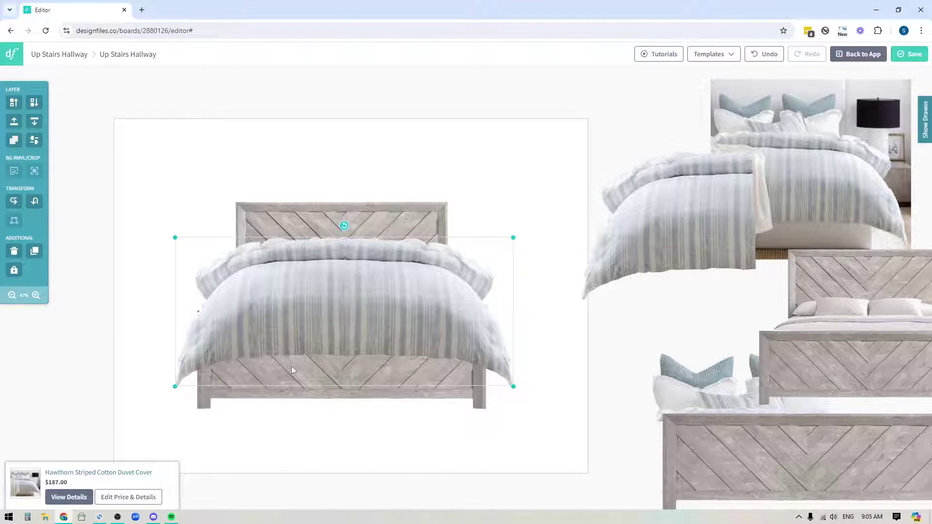
Step: Fade the duvet to transparency 39 to align it over the bed, then restore it to 100
{"action": "left_click", "coordinate": [37, 140]}
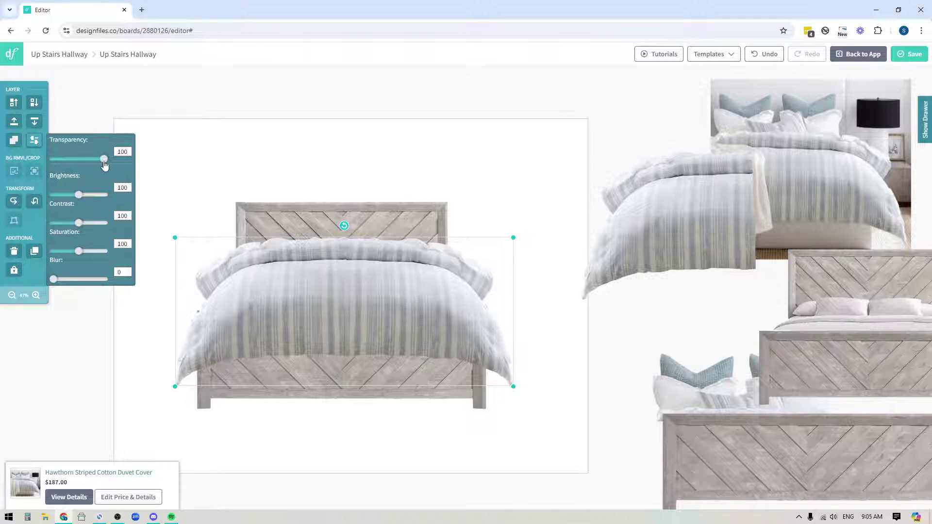
{"action": "left_click_drag", "start_coordinate": [106, 159], "coordinate": [74, 161]}
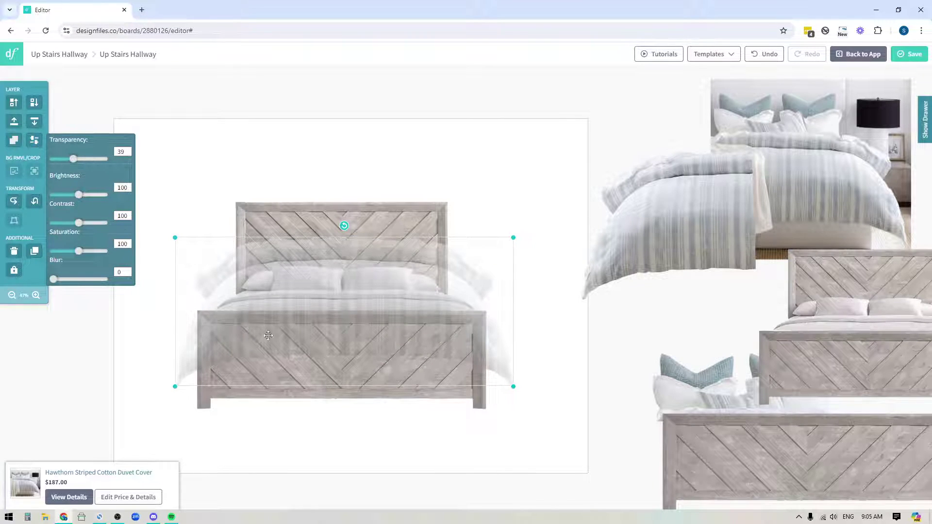
{"action": "left_click_drag", "start_coordinate": [288, 343], "coordinate": [274, 329]}
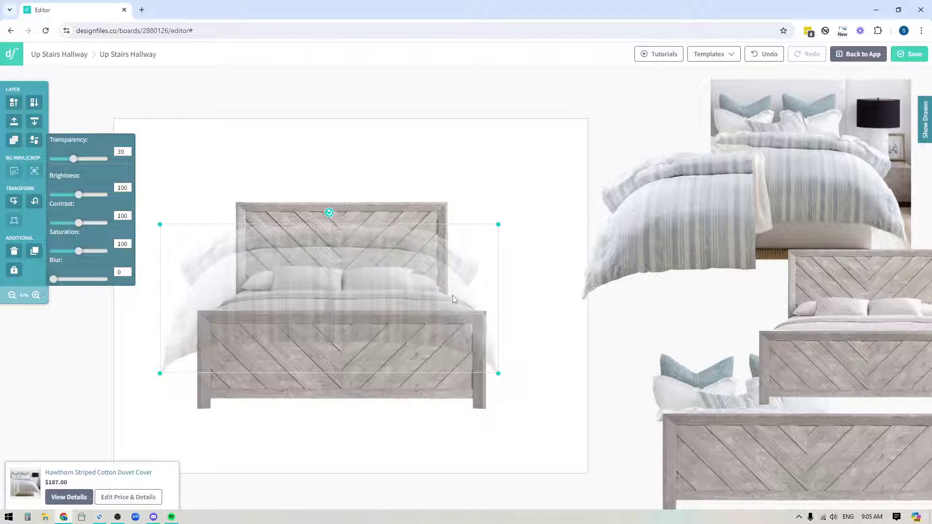
{"action": "left_click_drag", "start_coordinate": [334, 240], "coordinate": [345, 278]}
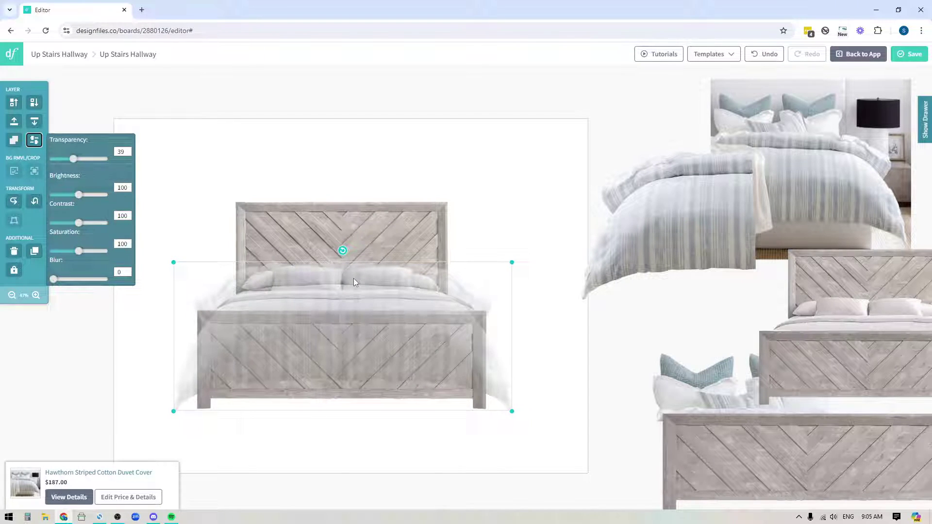
{"action": "key", "text": "Up"}
{"action": "key", "text": "Up"}
{"action": "key", "text": "Up"}
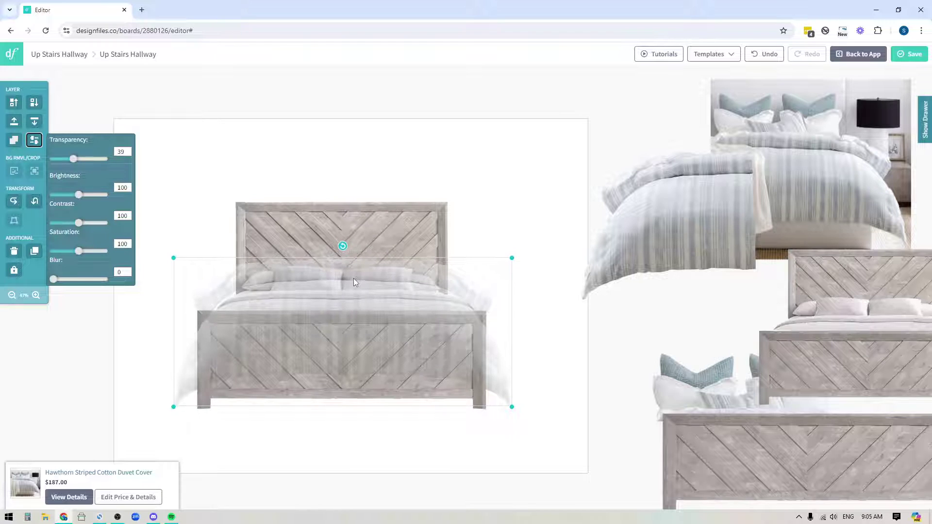
{"action": "key", "text": "Down"}
{"action": "key", "text": "Down"}
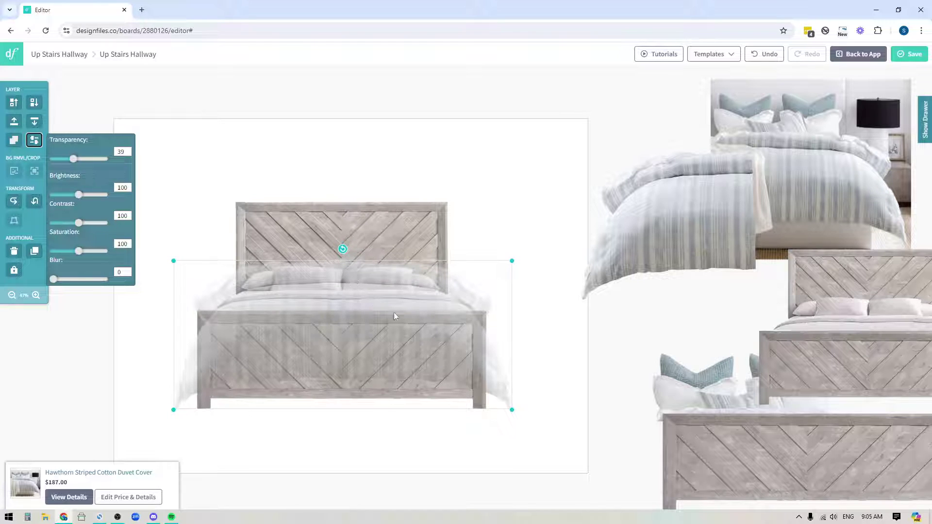
{"action": "key", "text": "Right"}
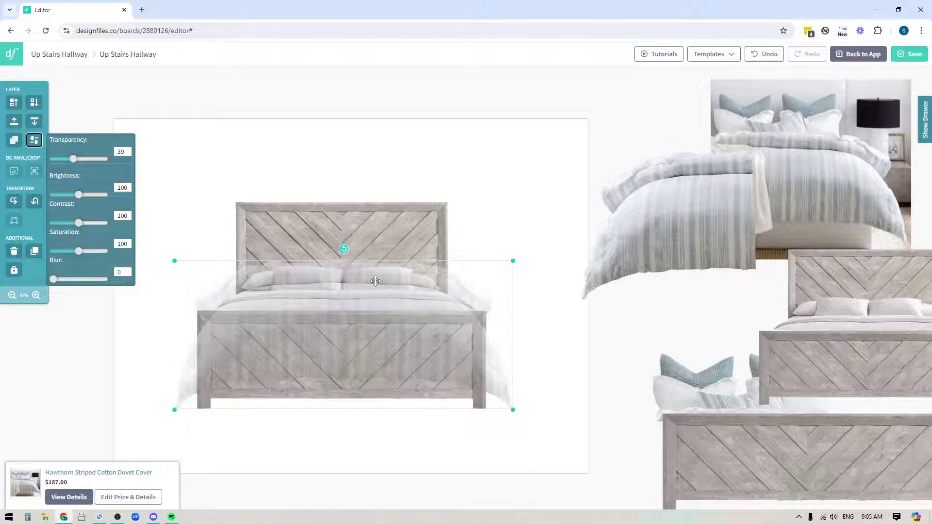
{"action": "key", "text": "Down"}
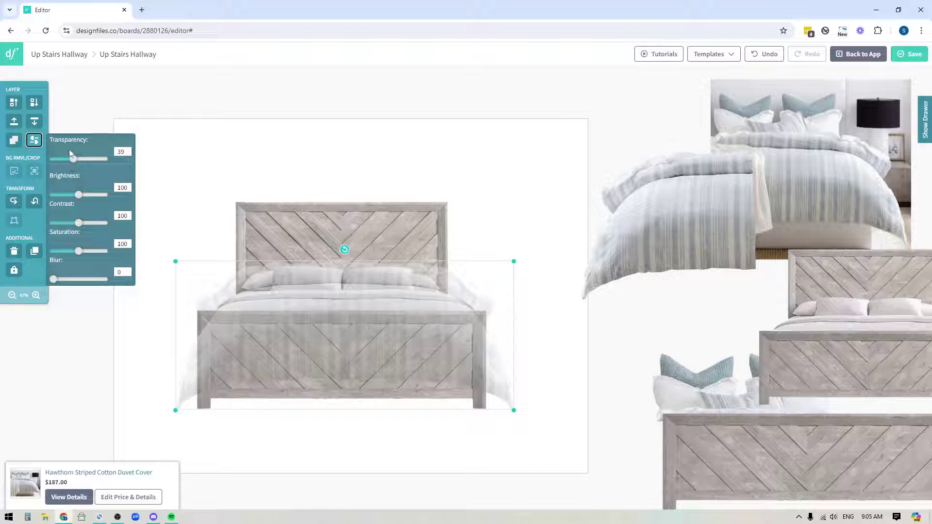
{"action": "left_click_drag", "start_coordinate": [73, 159], "coordinate": [118, 163]}
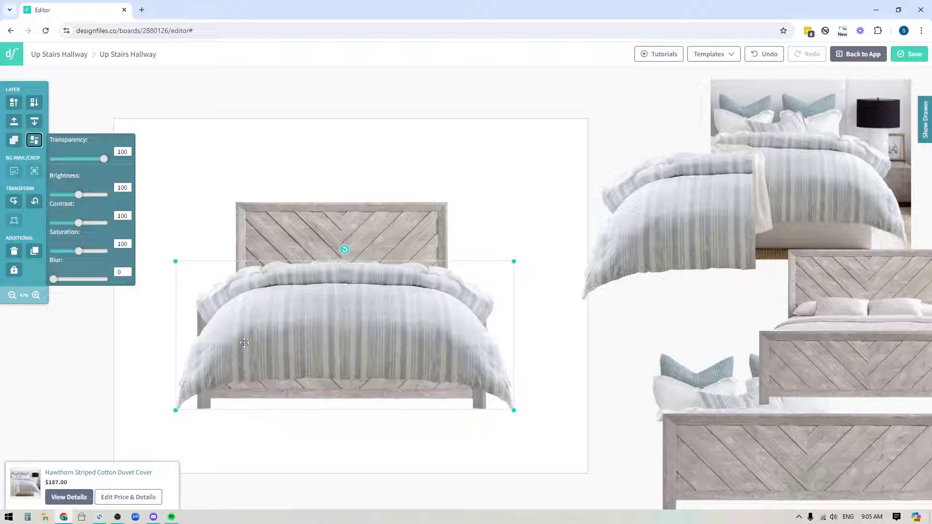
{"action": "left_click", "coordinate": [624, 319]}
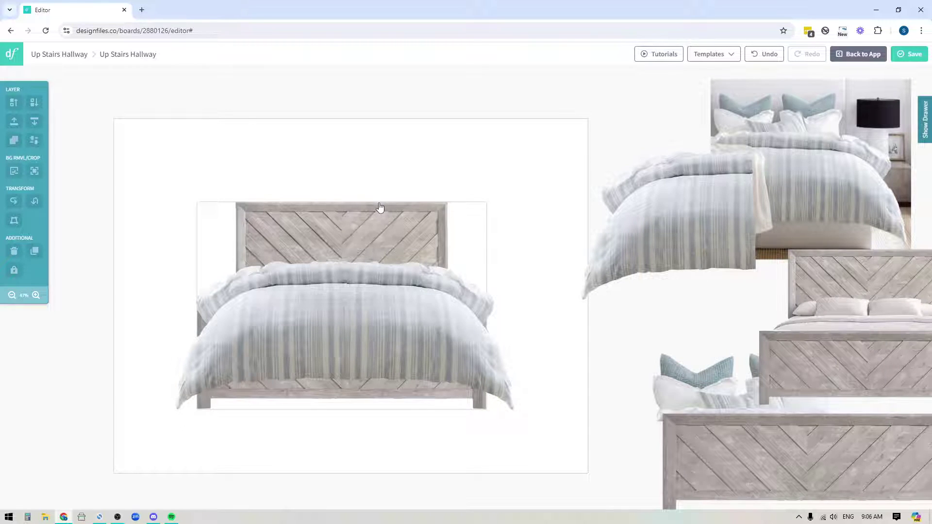
Step: Delete the loose duvet image and move the bedroom inspiration photo nearer the board
{"action": "left_click", "coordinate": [709, 194]}
{"action": "key", "text": "Delete"}
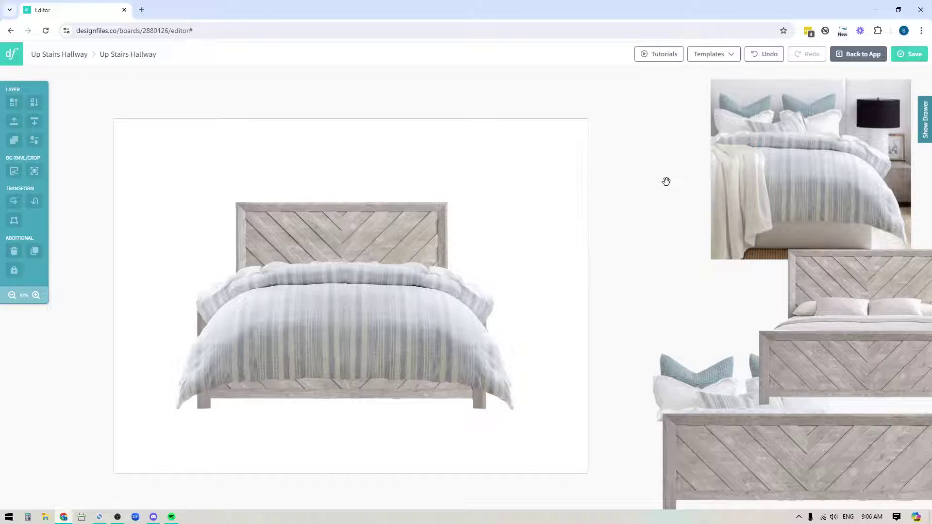
{"action": "left_click_drag", "start_coordinate": [784, 132], "coordinate": [685, 157]}
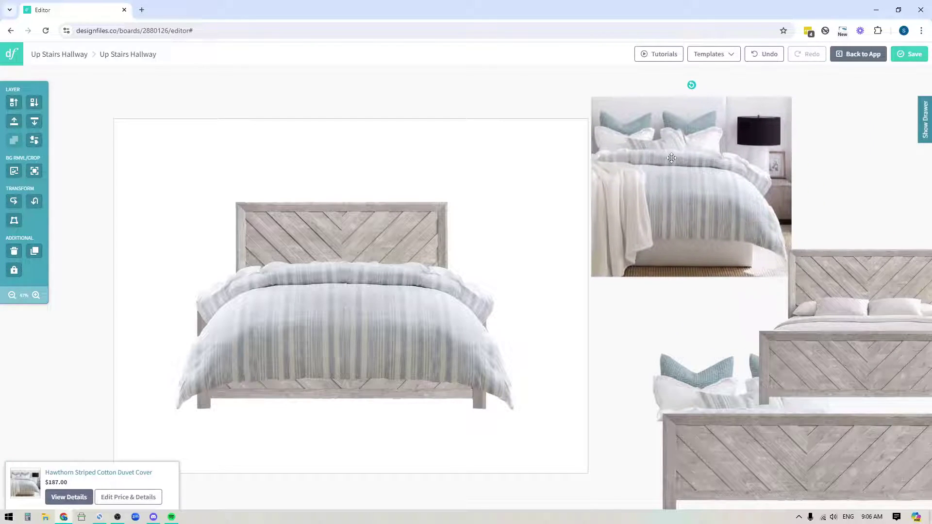
{"action": "left_click_drag", "start_coordinate": [667, 183], "coordinate": [667, 187]}
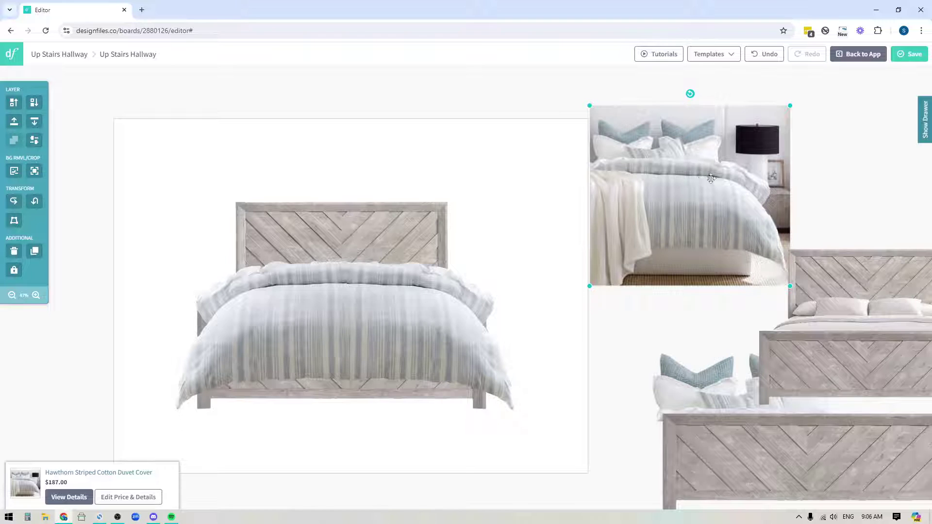
{"action": "left_click_drag", "start_coordinate": [664, 200], "coordinate": [683, 190]}
Step: Place the pillows image above the headboard and manually remove its background
{"action": "left_click_drag", "start_coordinate": [694, 398], "coordinate": [332, 165]}
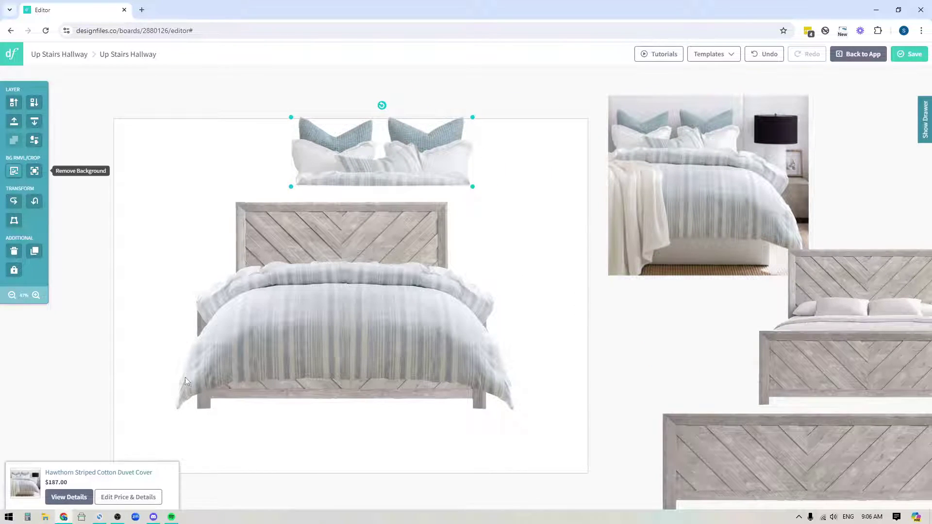
{"action": "left_click", "coordinate": [13, 171]}
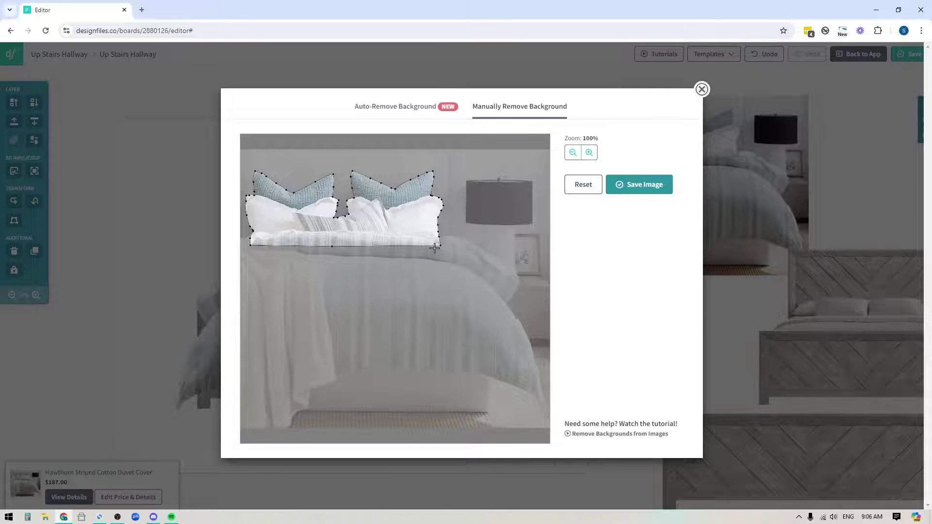
{"action": "left_click", "coordinate": [639, 184]}
{"action": "left_click_drag", "start_coordinate": [388, 175], "coordinate": [339, 187]}
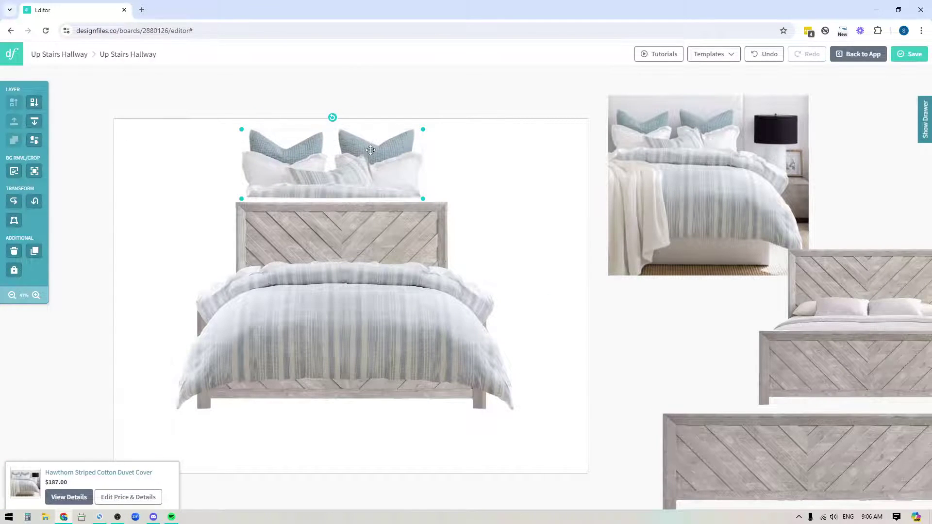
Step: Rest the pillows against the headboard and layer them with Bottom then +1 Ahead
{"action": "left_click_drag", "start_coordinate": [381, 176], "coordinate": [390, 249]}
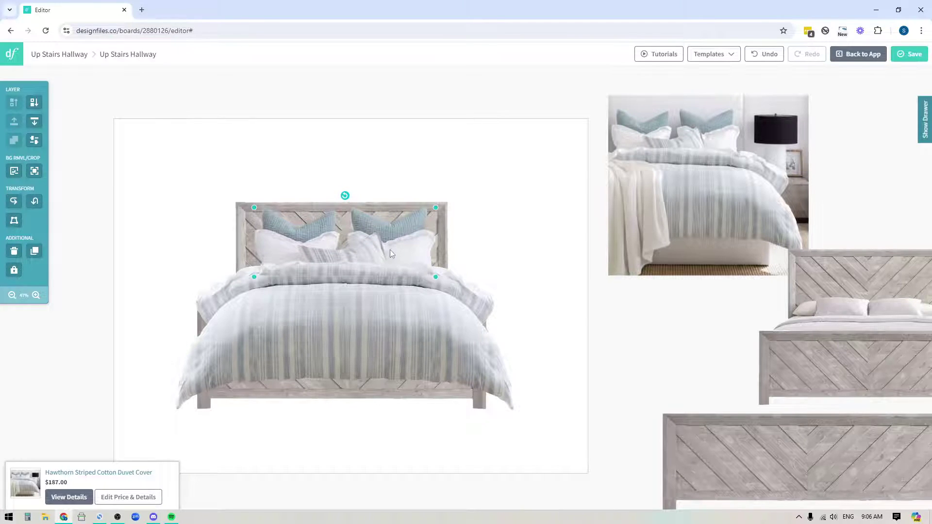
{"action": "key", "text": "Down"}
{"action": "key", "text": "Down"}
{"action": "key", "text": "Up"}
{"action": "key", "text": "Up"}
{"action": "left_click", "coordinate": [36, 123]}
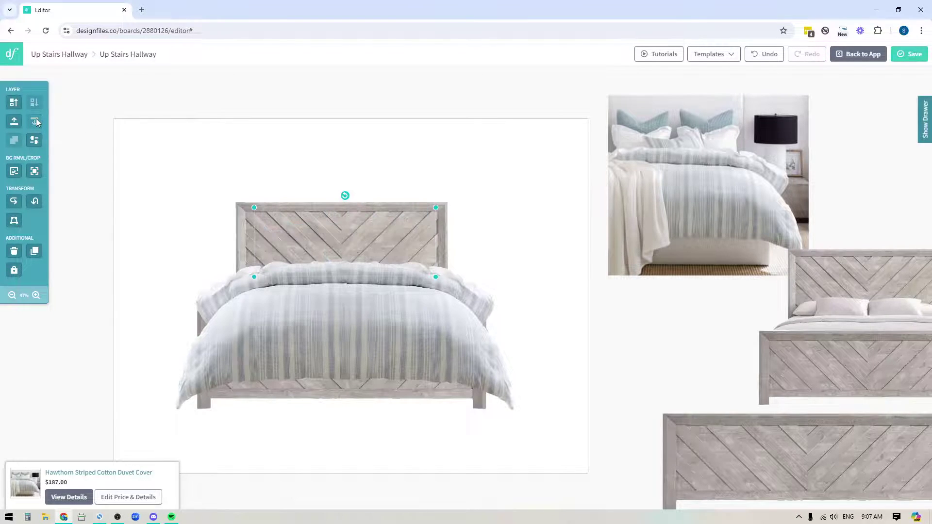
{"action": "left_click", "coordinate": [16, 104]}
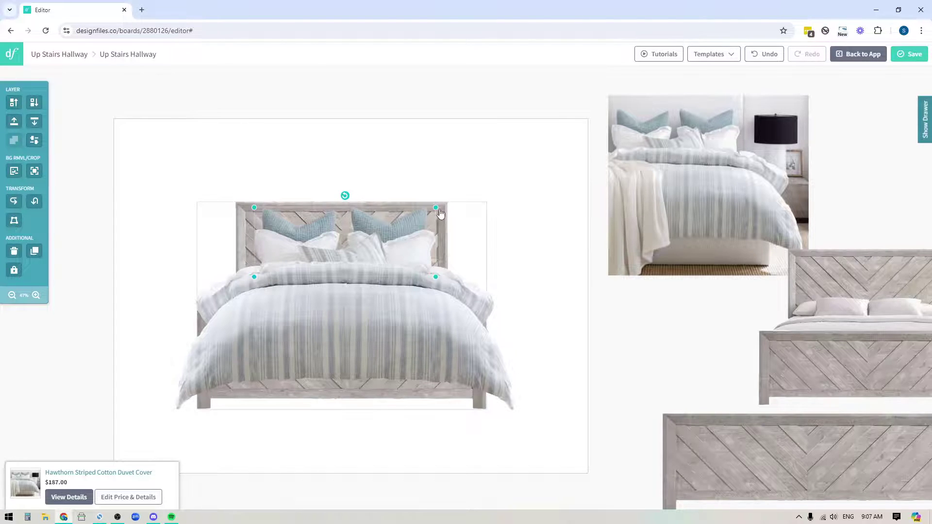
{"action": "left_click", "coordinate": [203, 250]}
{"action": "left_click", "coordinate": [155, 260]}
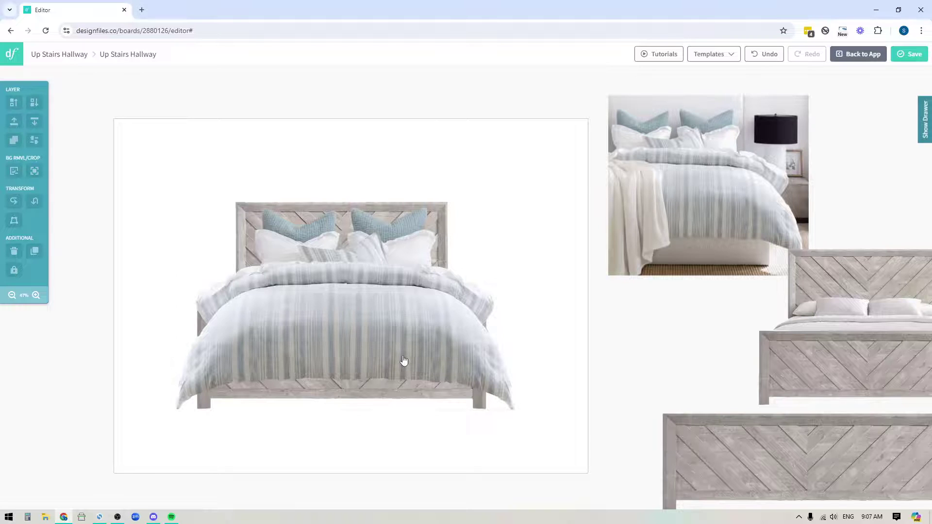
Step: Duplicate the Decker Bed and crop the copy down to just its footboard
{"action": "left_click", "coordinate": [239, 211]}
{"action": "left_click", "coordinate": [35, 250]}
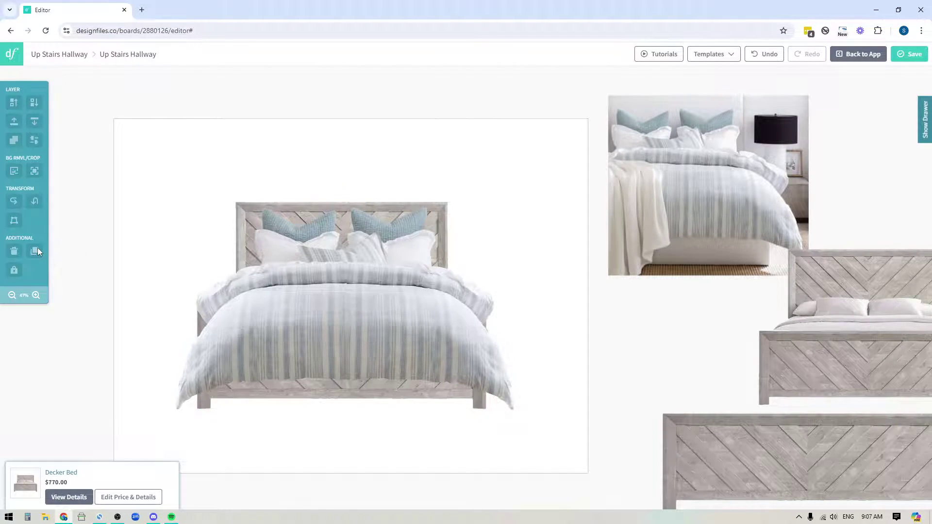
{"action": "left_click_drag", "start_coordinate": [333, 341], "coordinate": [333, 305]}
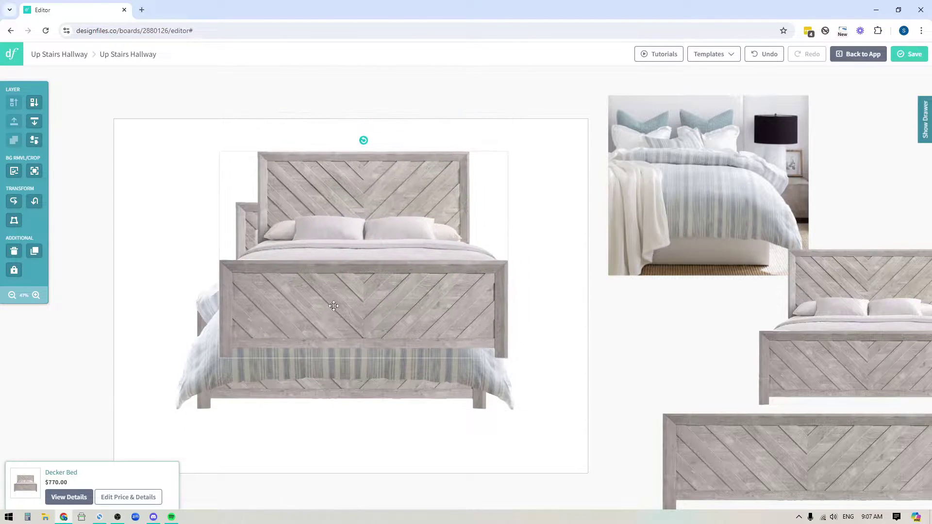
{"action": "left_click", "coordinate": [35, 172]}
{"action": "left_click_drag", "start_coordinate": [507, 158], "coordinate": [508, 282]}
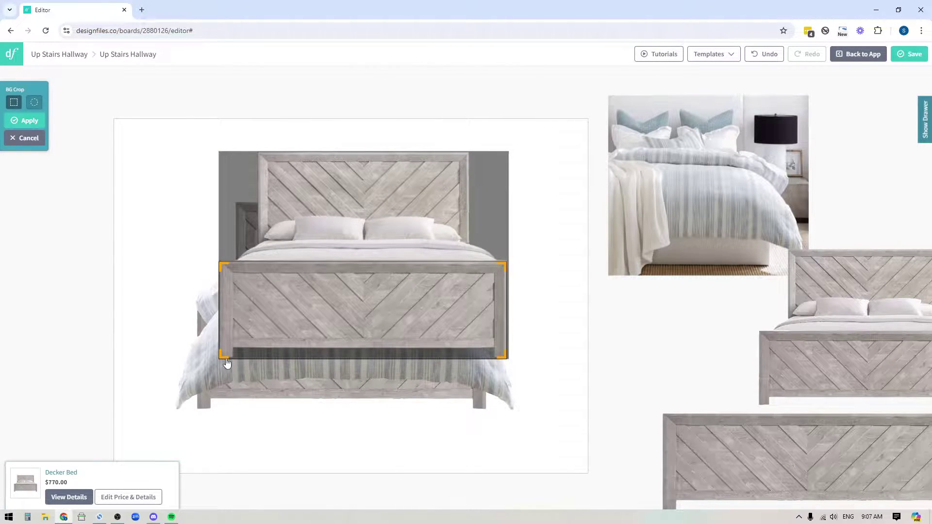
{"action": "left_click_drag", "start_coordinate": [227, 363], "coordinate": [229, 365]}
{"action": "left_click", "coordinate": [27, 120]}
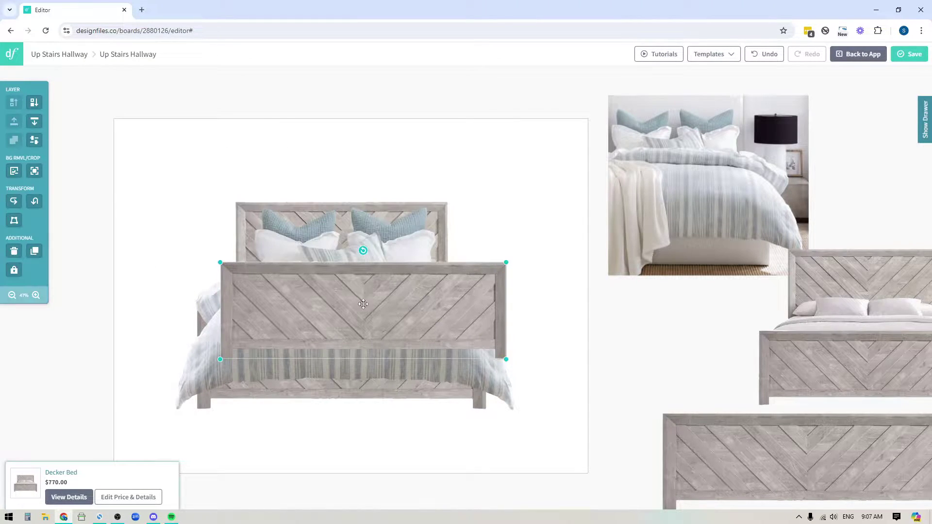
Step: Position the cropped footboard at the bed's foot and widen it to match the frame
{"action": "left_click_drag", "start_coordinate": [363, 297], "coordinate": [337, 338]}
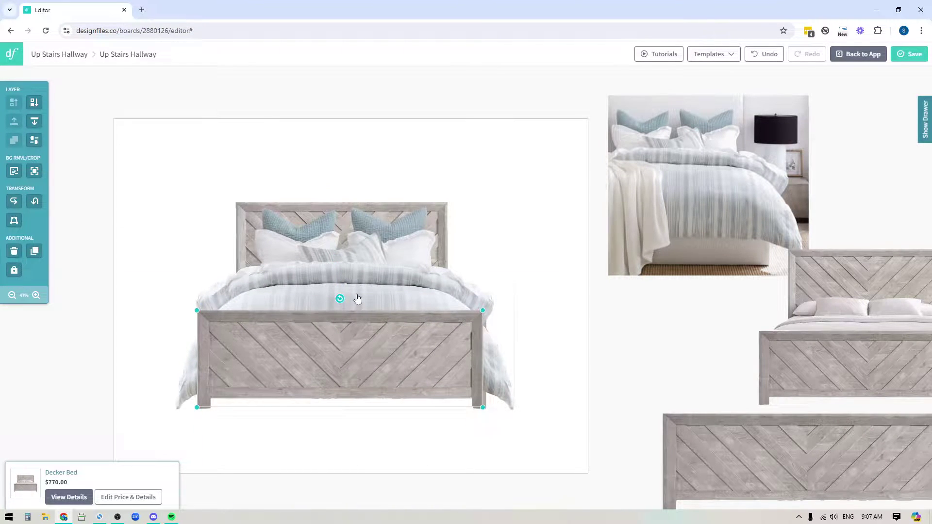
{"action": "left_click_drag", "start_coordinate": [358, 298], "coordinate": [358, 300]}
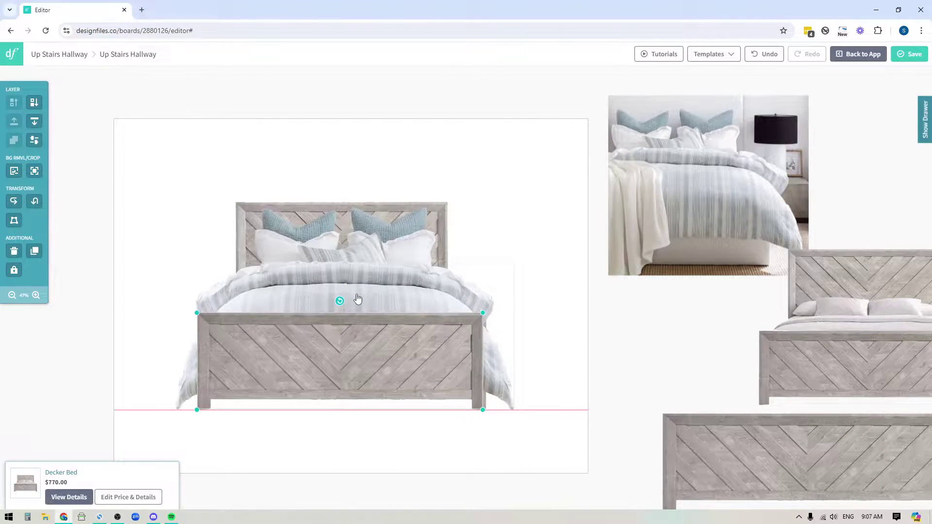
{"action": "left_click_drag", "start_coordinate": [483, 313], "coordinate": [485, 313]}
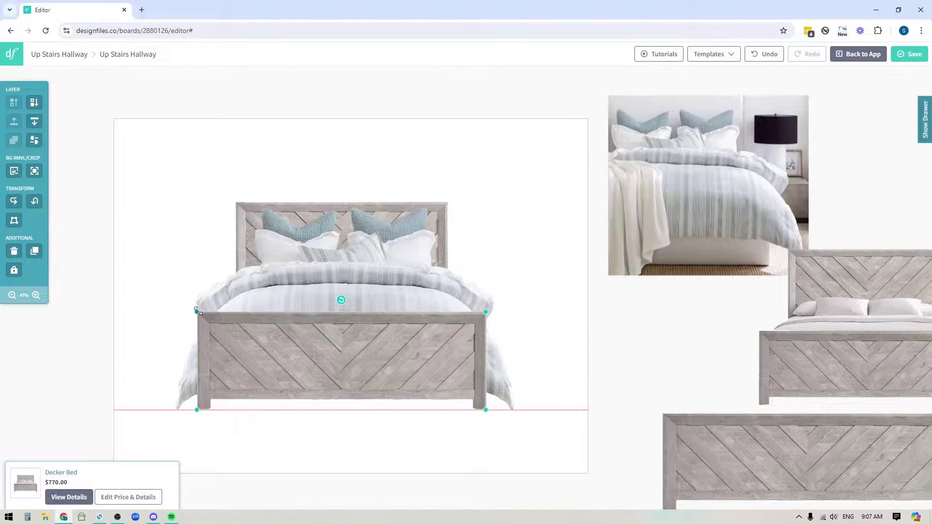
{"action": "left_click_drag", "start_coordinate": [198, 311], "coordinate": [199, 311]}
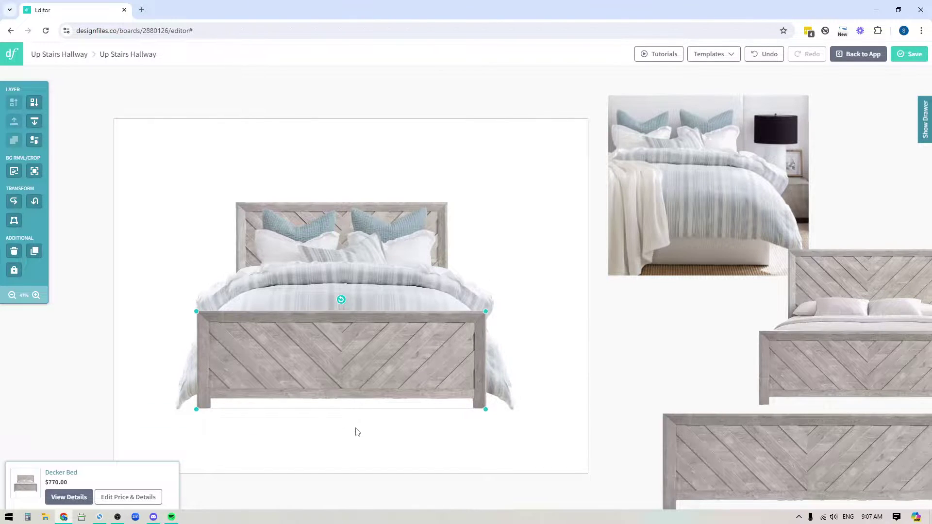
{"action": "left_click", "coordinate": [126, 328]}
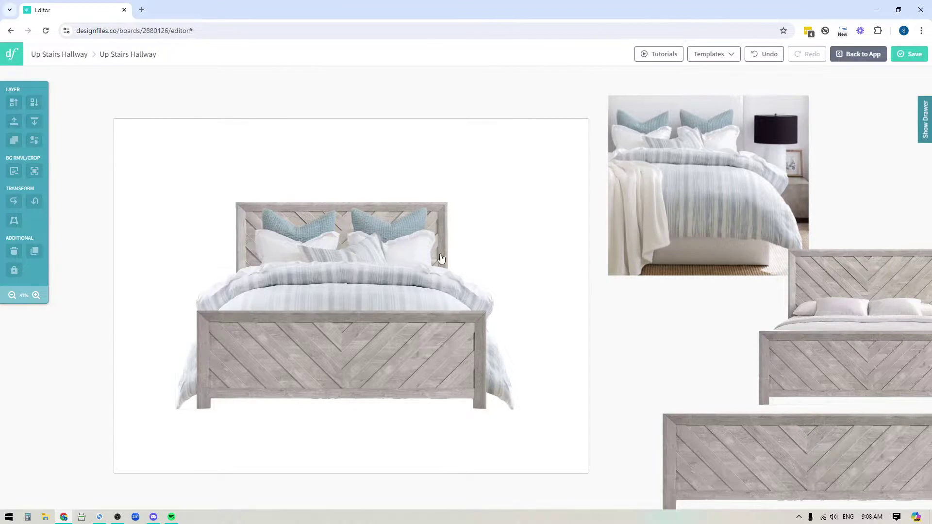
Step: Select the footboard, duvet and bed together, shrink them slightly, and move them lower-right
{"action": "left_click", "coordinate": [397, 381]}
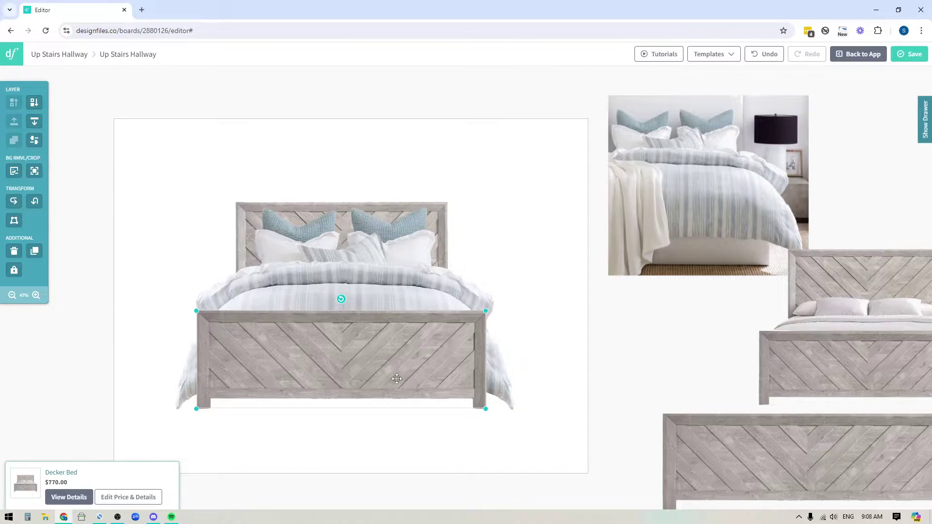
{"action": "left_click", "coordinate": [395, 305]}
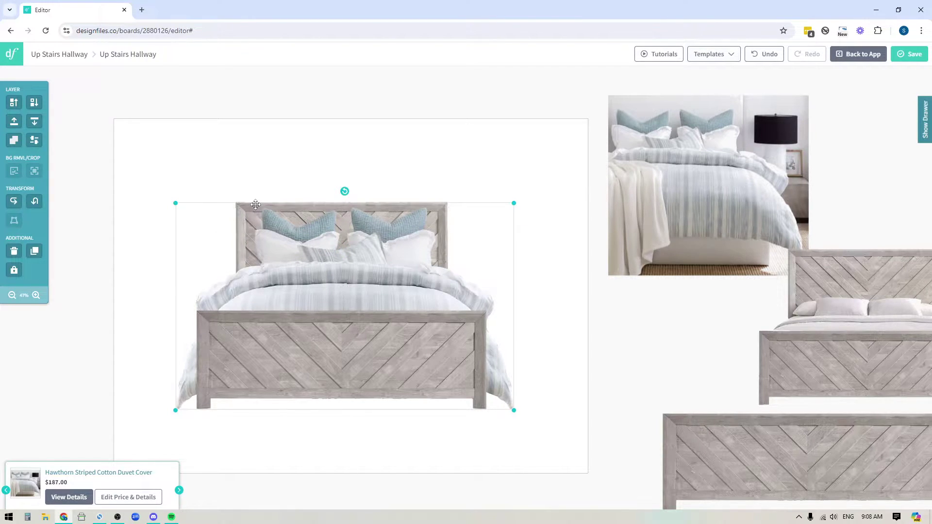
{"action": "mouse_move", "coordinate": [329, 346]}
{"action": "left_mouse_down"}
{"action": "mouse_move", "coordinate": [221, 346]}
{"action": "mouse_move", "coordinate": [481, 409]}
{"action": "mouse_move", "coordinate": [317, 322]}
{"action": "mouse_move", "coordinate": [319, 338]}
{"action": "left_mouse_up"}
{"action": "left_click_drag", "start_coordinate": [506, 197], "coordinate": [491, 231]}
{"action": "left_click_drag", "start_coordinate": [333, 333], "coordinate": [353, 324]}
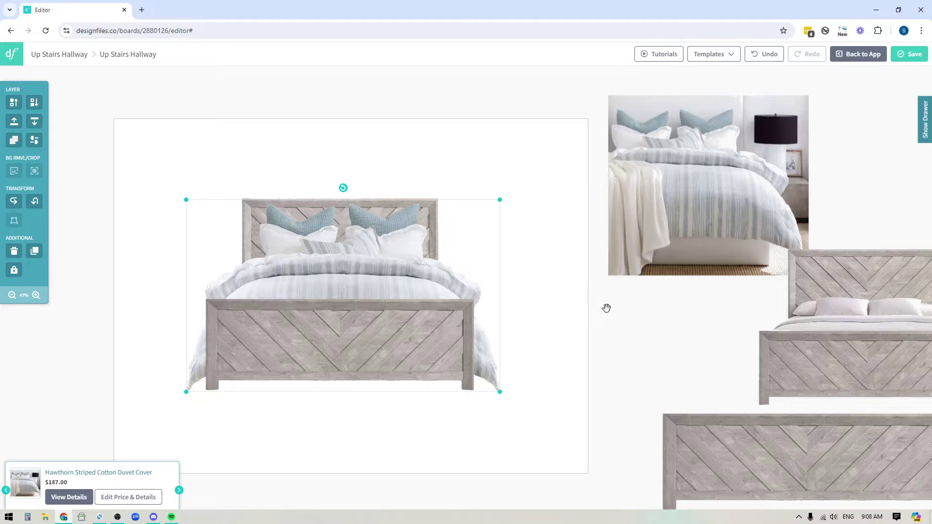
{"action": "left_click_drag", "start_coordinate": [352, 335], "coordinate": [345, 327]}
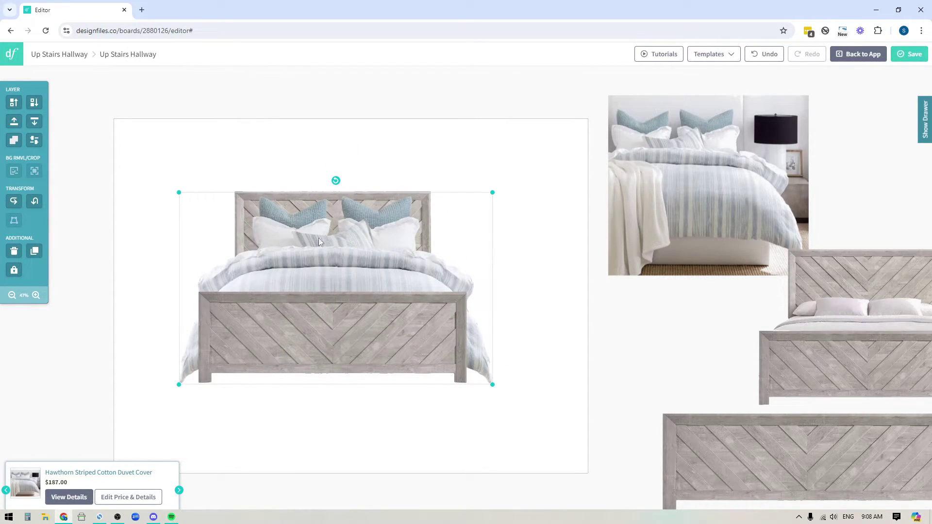
{"action": "left_click_drag", "start_coordinate": [492, 193], "coordinate": [475, 204]}
{"action": "left_click_drag", "start_coordinate": [370, 287], "coordinate": [393, 302]}
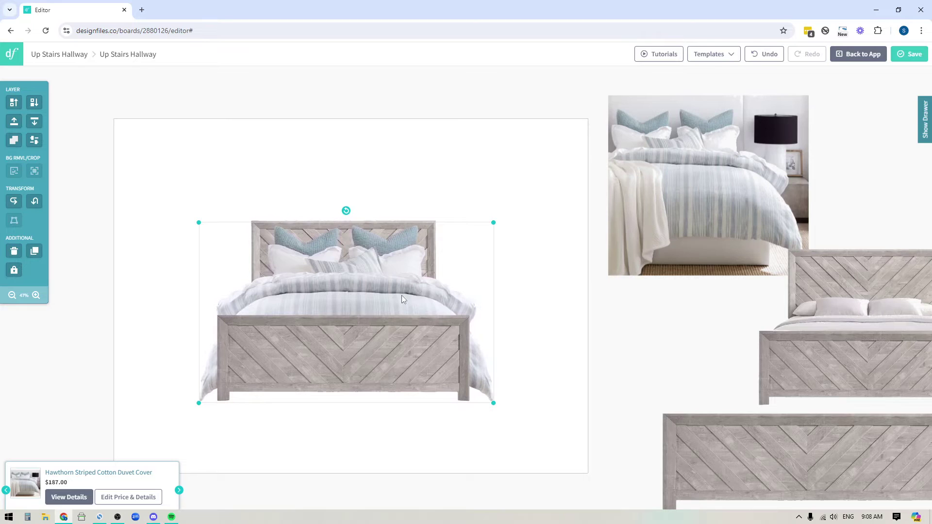